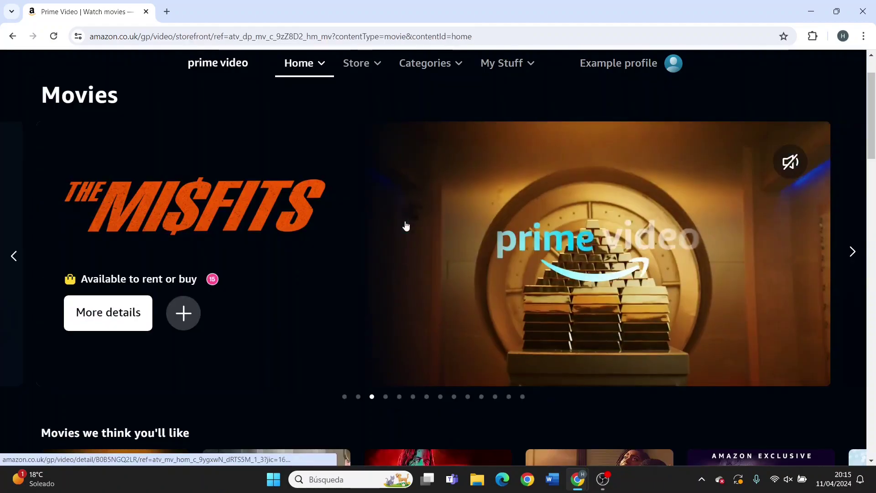
scroll(404, 226, "down", 3)
scroll(404, 226, "down", 2)
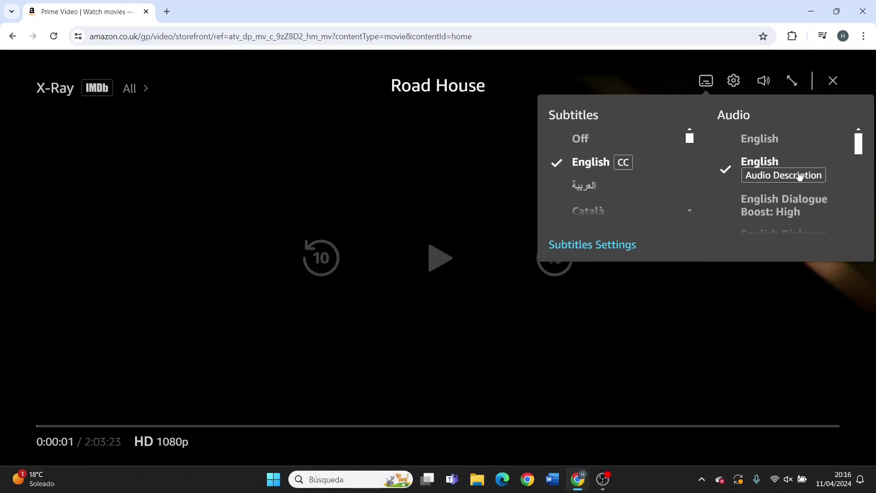
Switch the Road House audio track to plain English, then play and pause at the beginning.
left_click(760, 138)
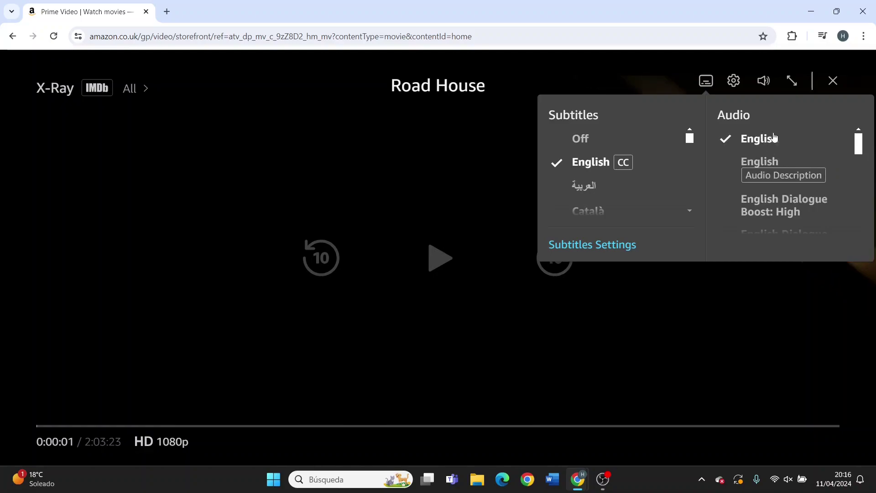
left_click(706, 81)
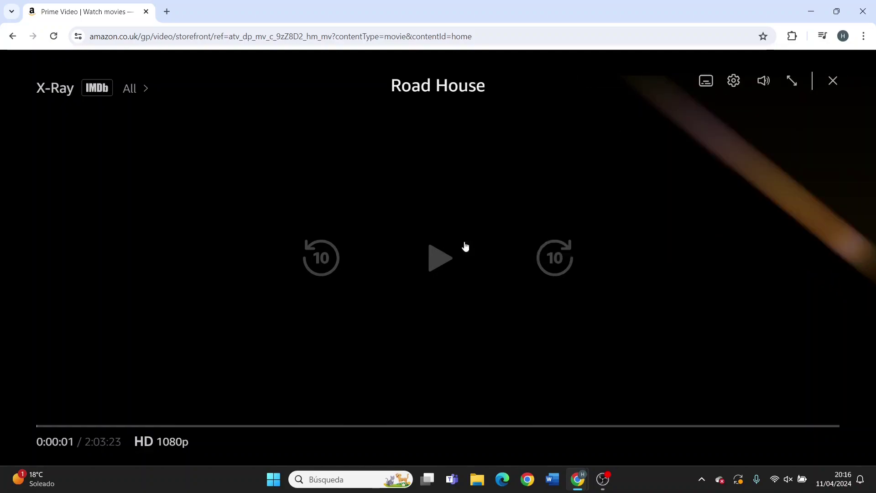
left_click(452, 251)
left_click(451, 250)
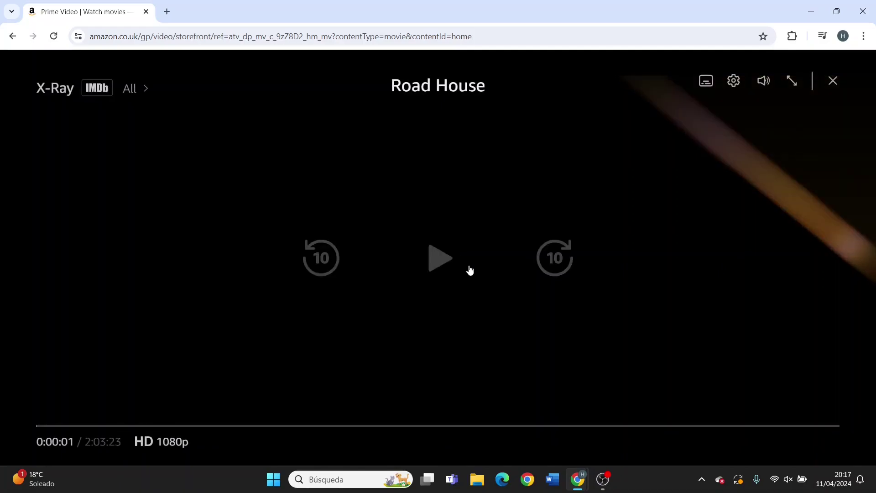